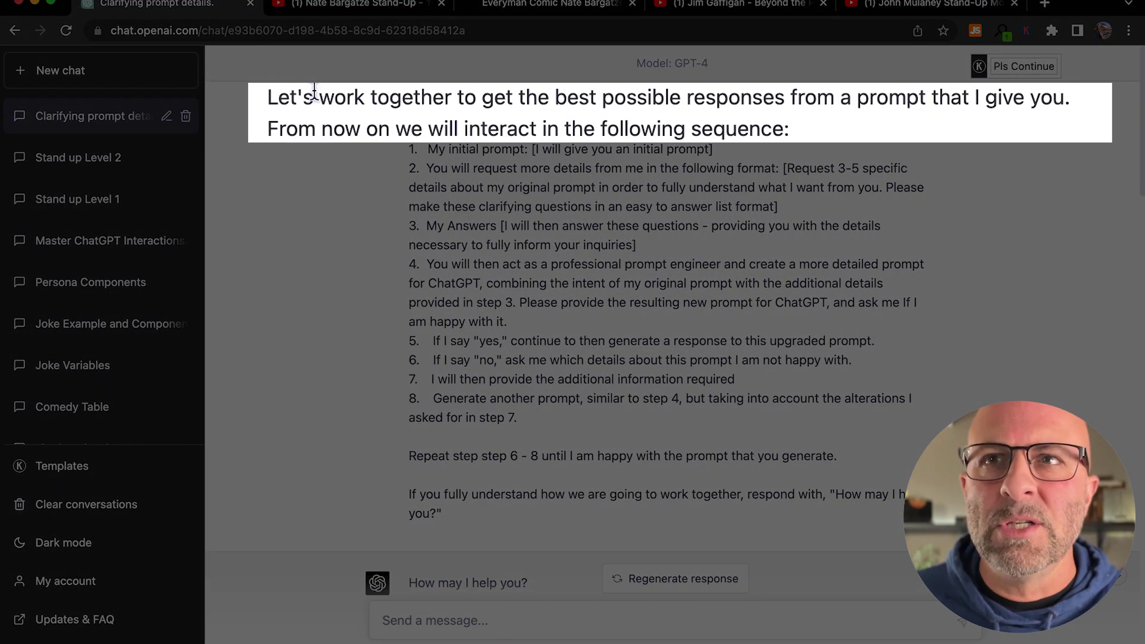
pyautogui.moveTo(269, 99); pyautogui.dragTo(788, 127)
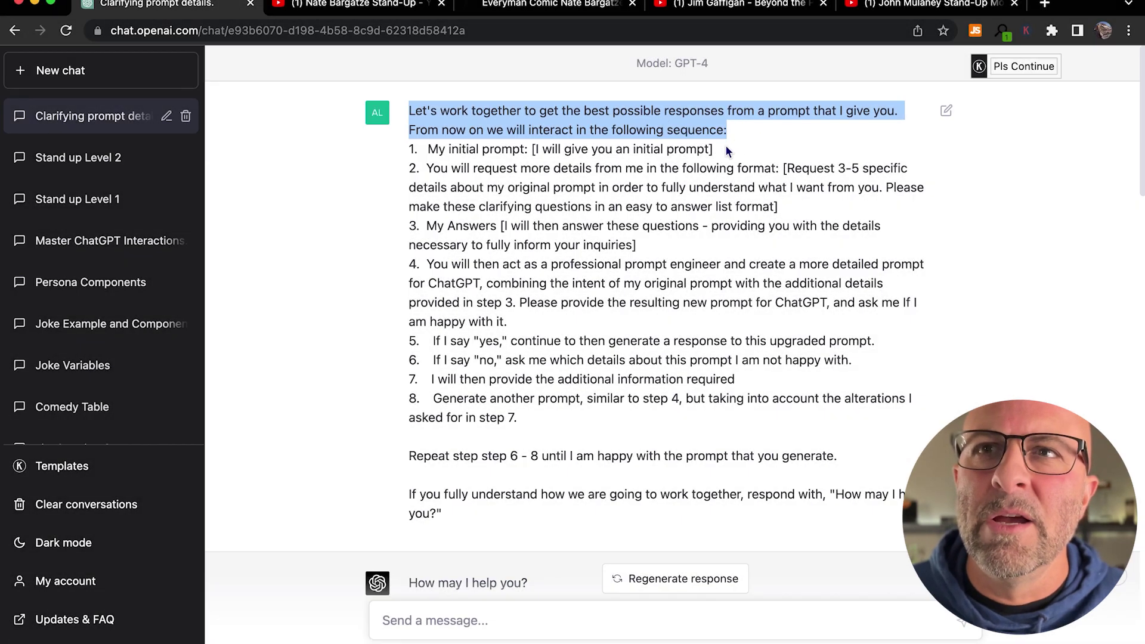
pyautogui.click(726, 145)
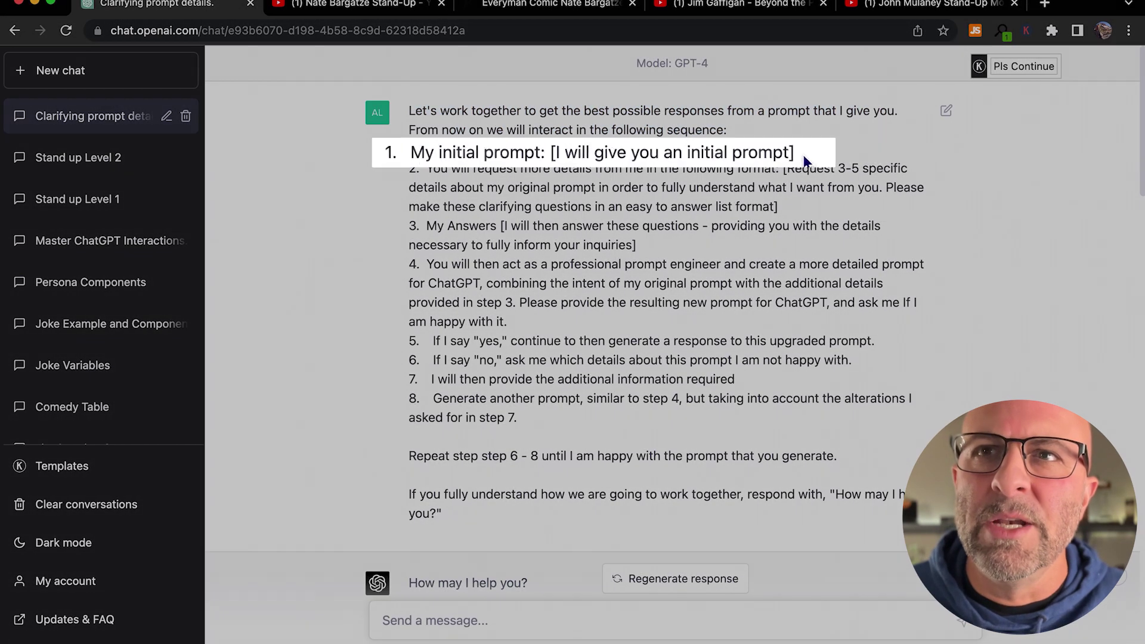
pyautogui.moveTo(385, 157); pyautogui.dragTo(563, 161)
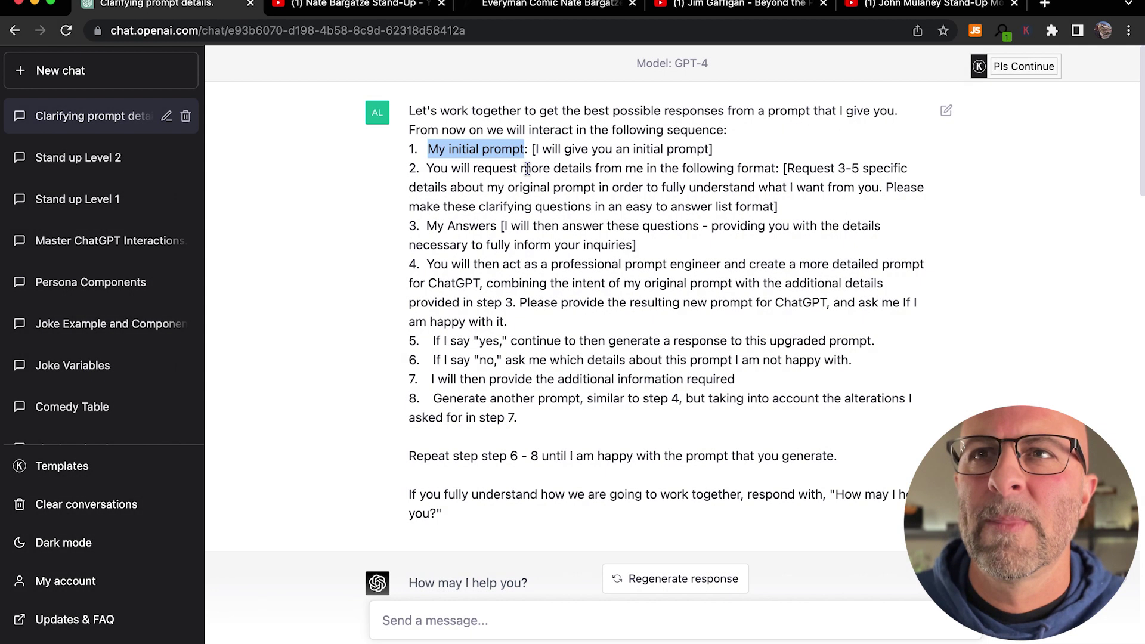
pyautogui.moveTo(431, 169); pyautogui.dragTo(878, 173)
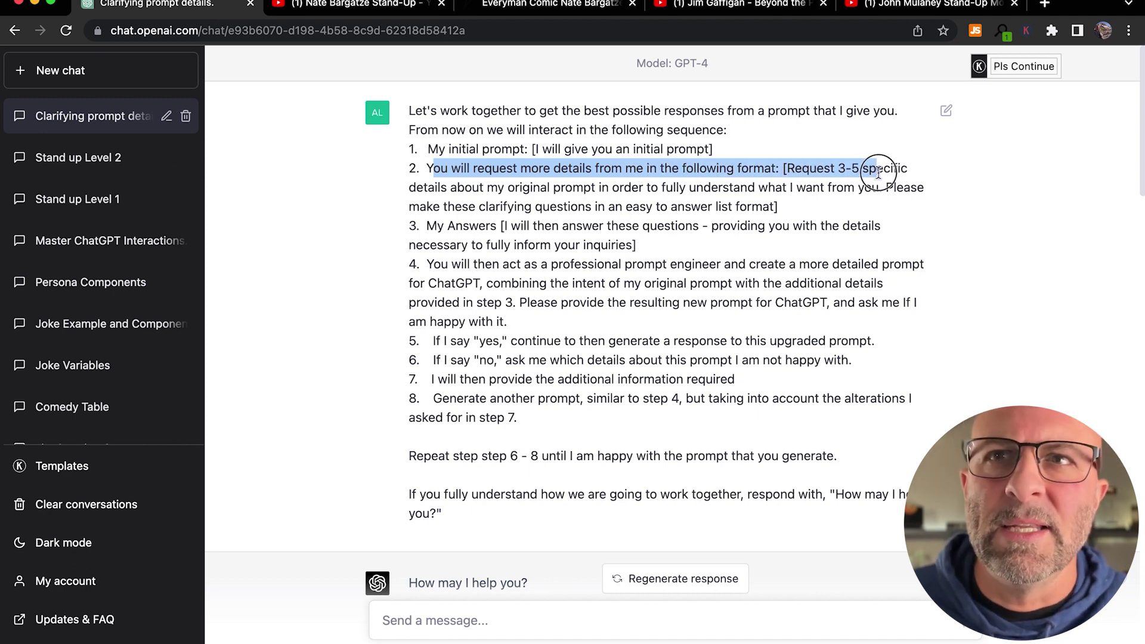
pyautogui.scroll(-2, 541, 227)
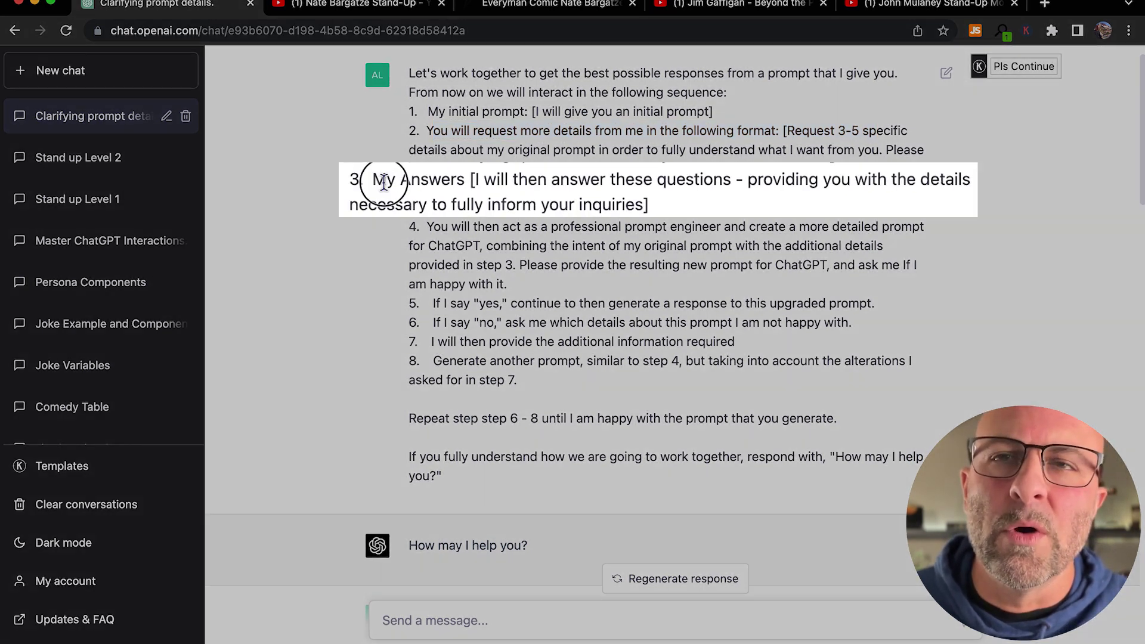
pyautogui.moveTo(427, 189); pyautogui.dragTo(766, 204)
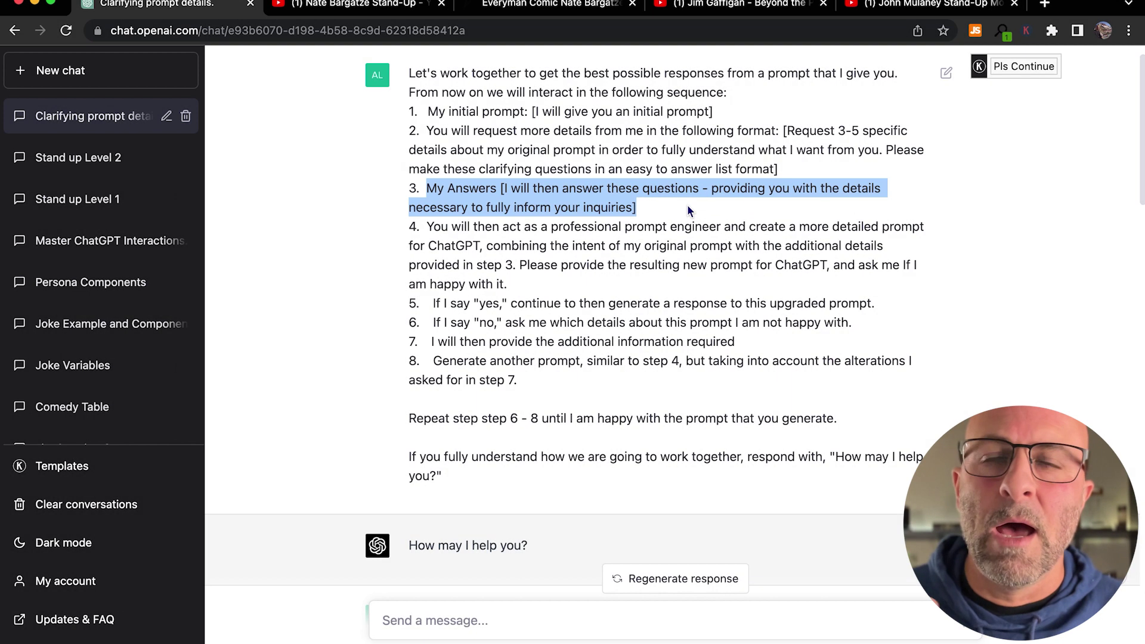
pyautogui.click(432, 229)
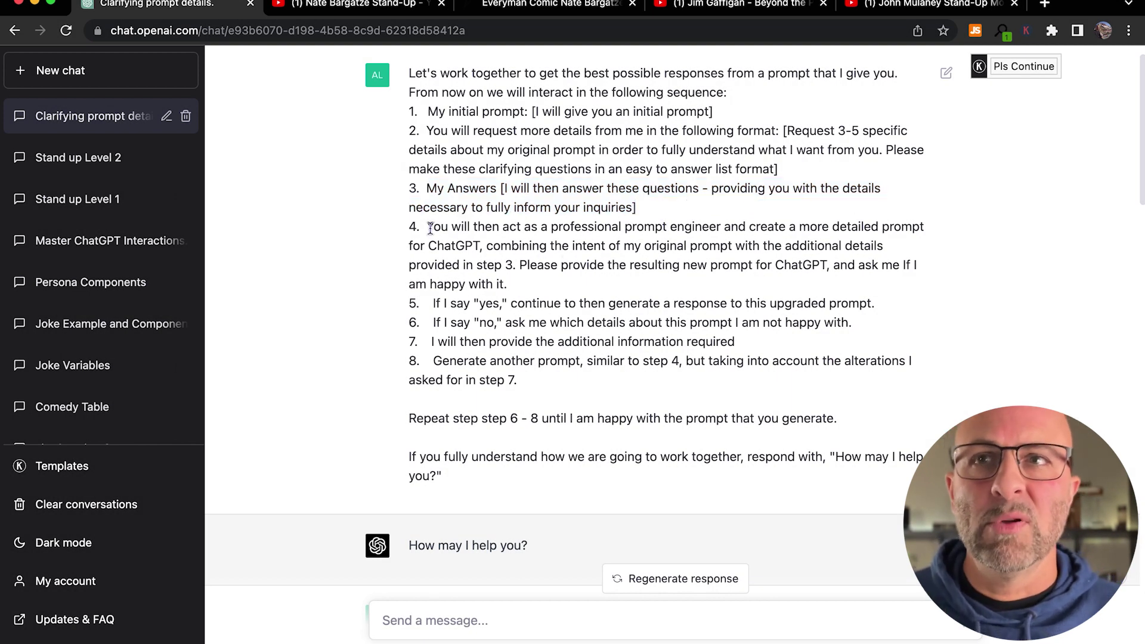
pyautogui.moveTo(429, 229); pyautogui.dragTo(528, 286)
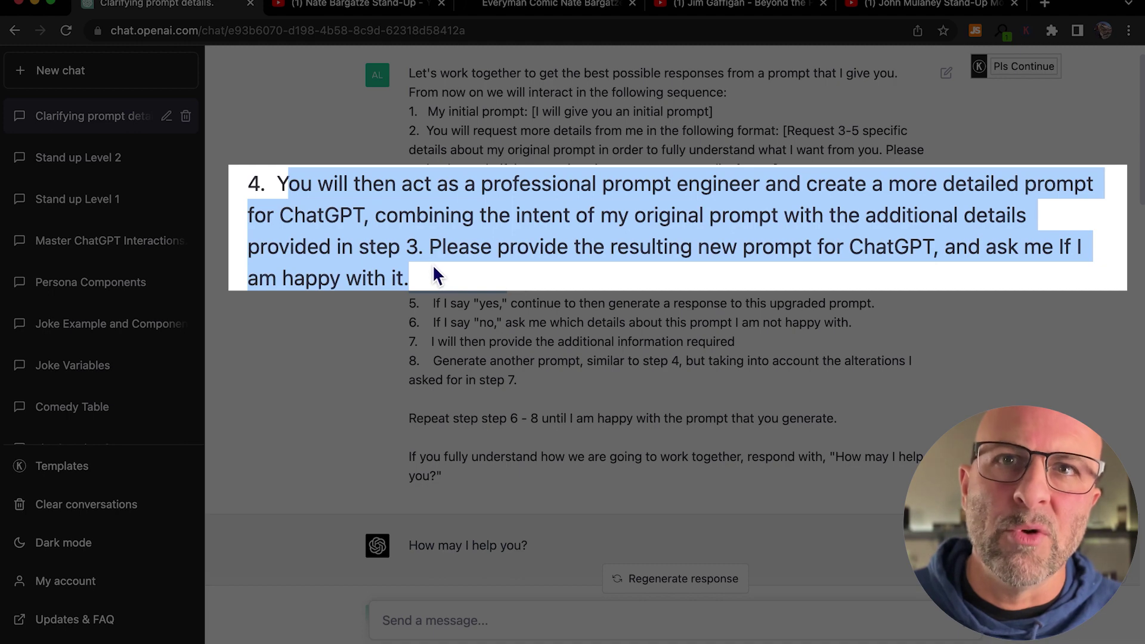
pyautogui.click(430, 231)
pyautogui.moveTo(488, 306); pyautogui.dragTo(859, 306)
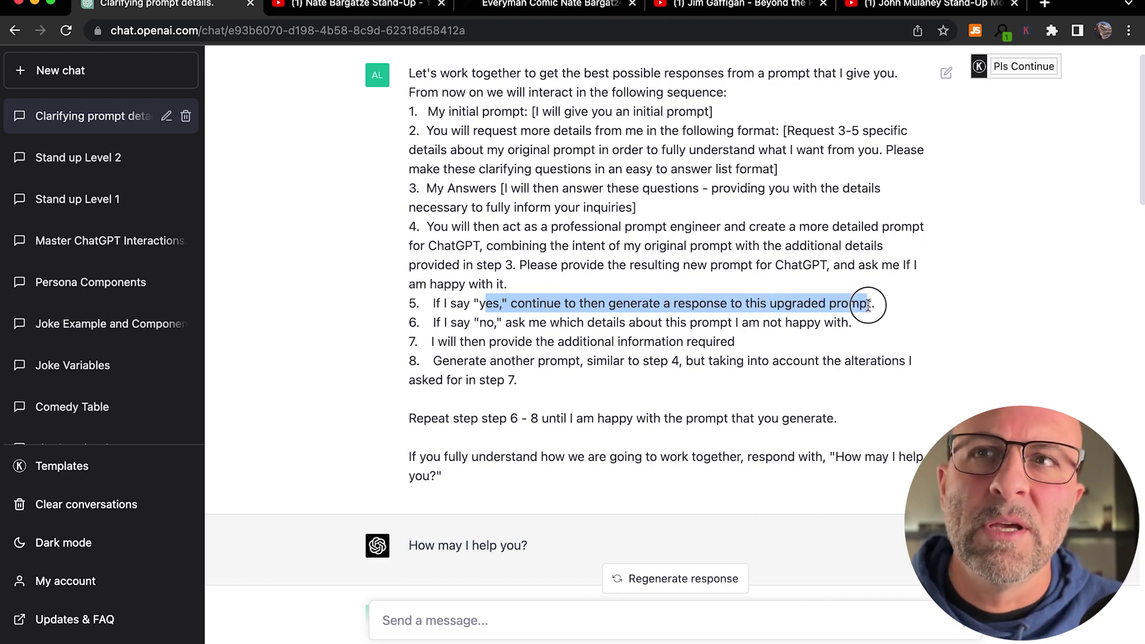
pyautogui.moveTo(464, 324); pyautogui.dragTo(846, 324)
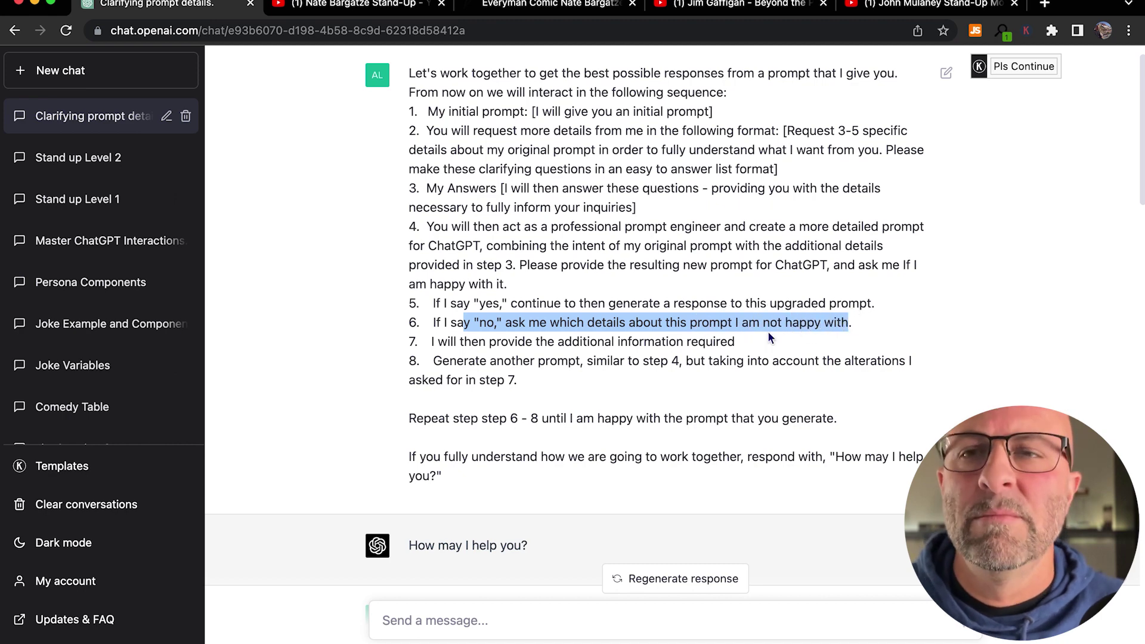
pyautogui.scroll(-1, 555, 334)
pyautogui.moveTo(465, 324); pyautogui.dragTo(735, 327)
pyautogui.moveTo(448, 345); pyautogui.dragTo(643, 344)
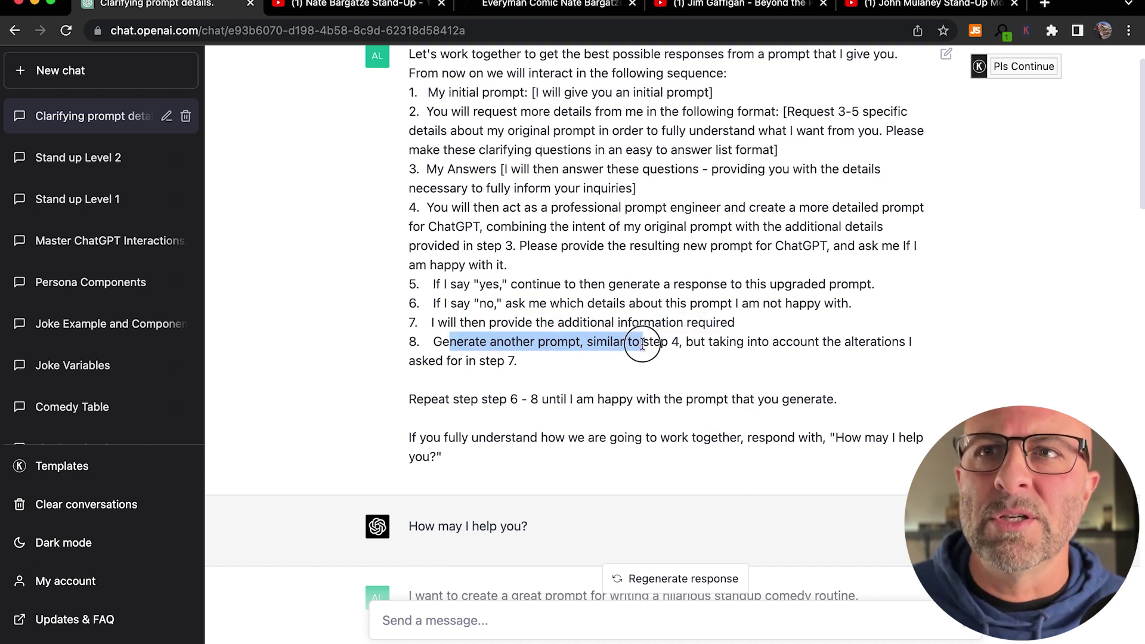
pyautogui.moveTo(643, 344); pyautogui.dragTo(636, 366)
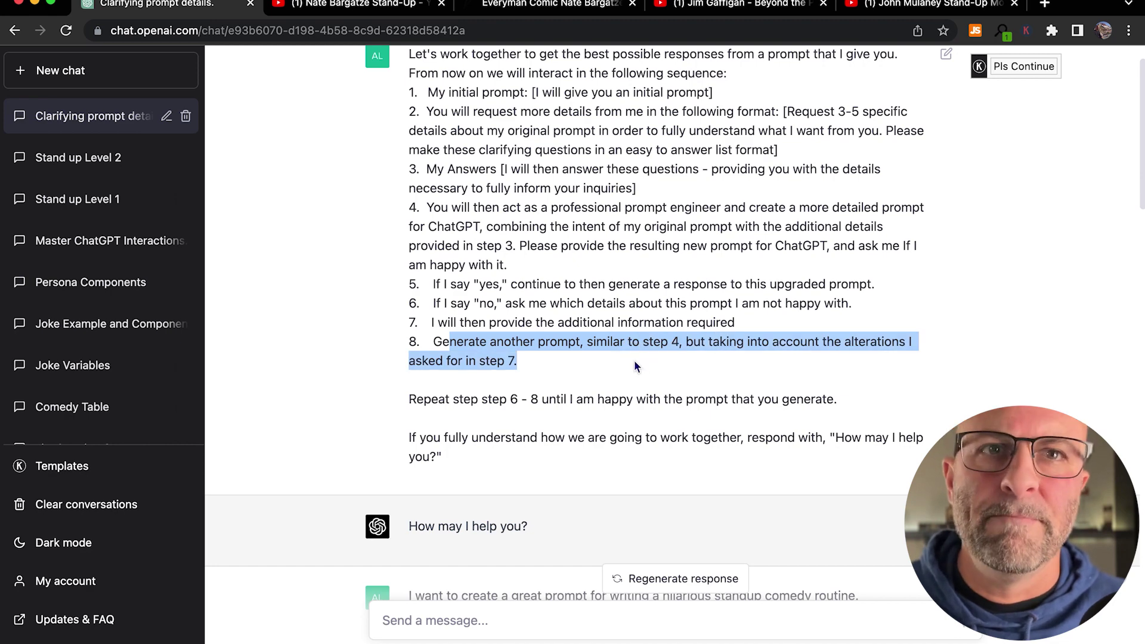
pyautogui.moveTo(407, 400); pyautogui.dragTo(921, 405)
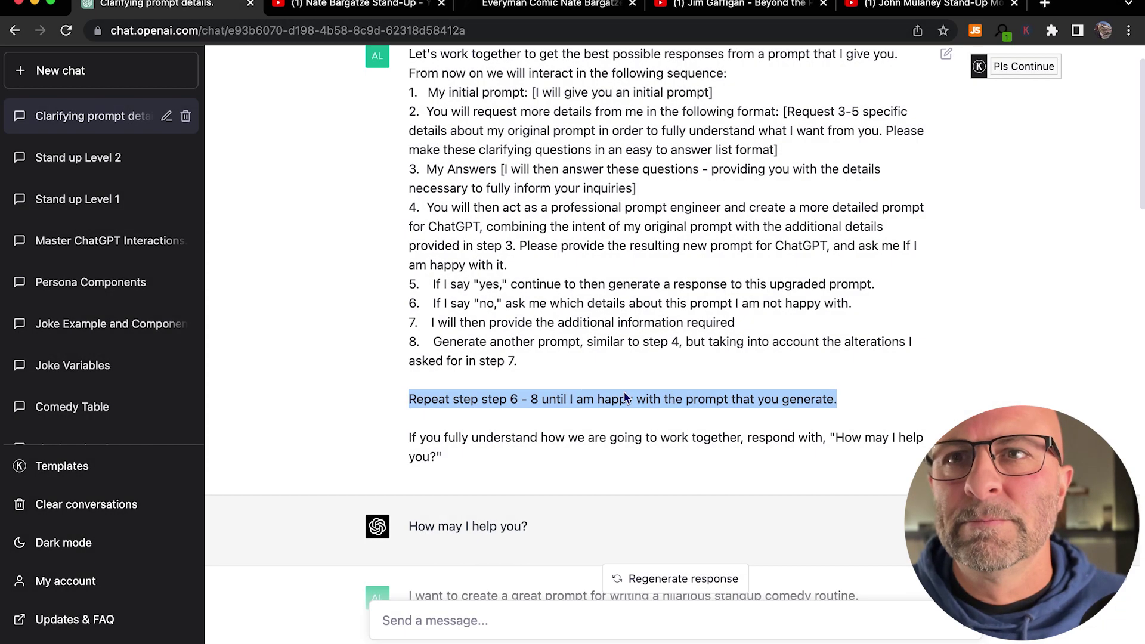
pyautogui.scroll(-2, 643, 401)
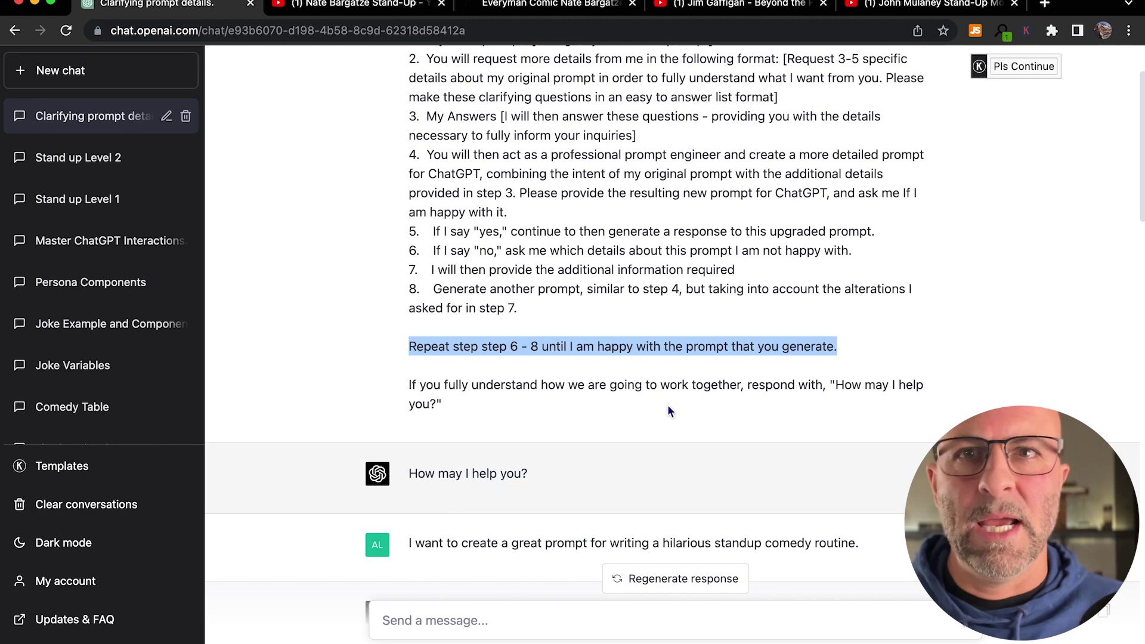
pyautogui.scroll(-1, 531, 393)
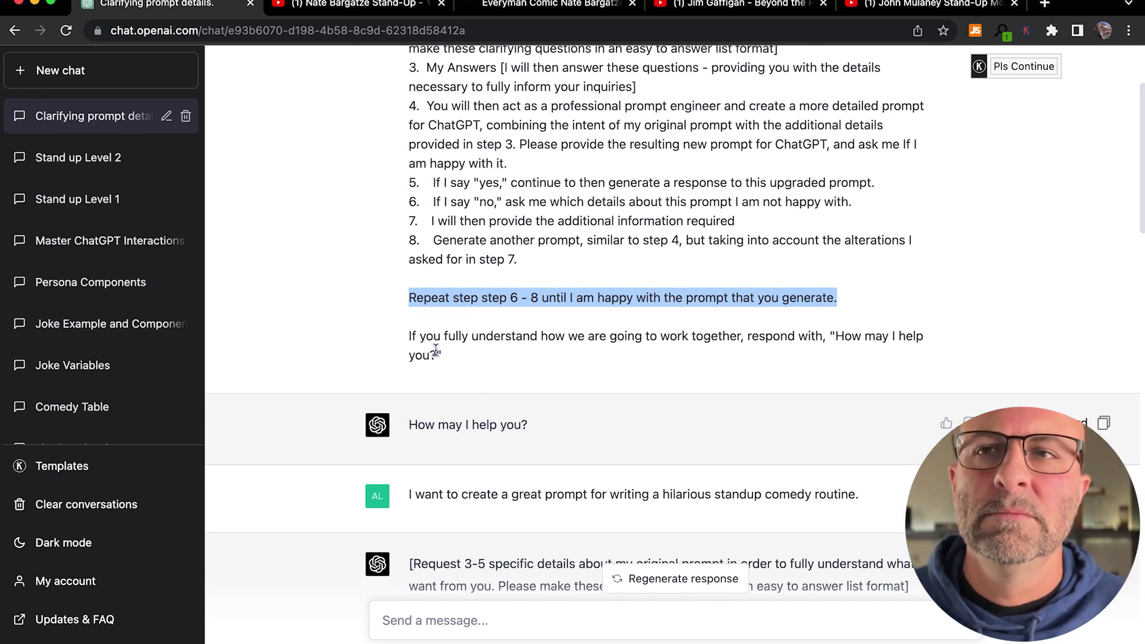
pyautogui.moveTo(413, 424); pyautogui.dragTo(549, 432)
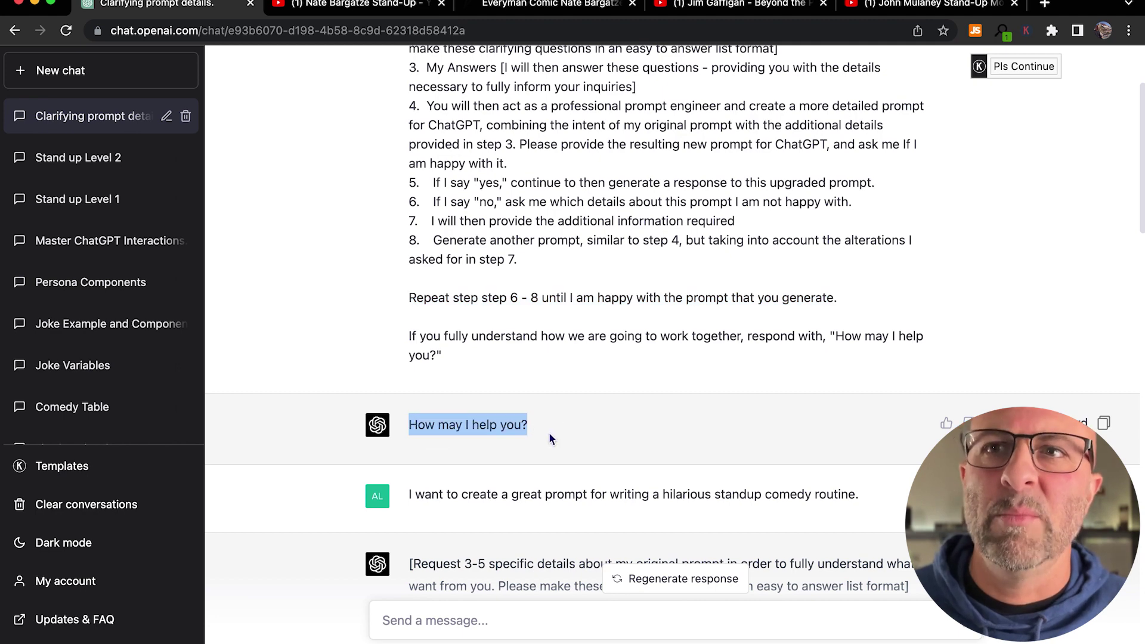
pyautogui.scroll(-3, 549, 432)
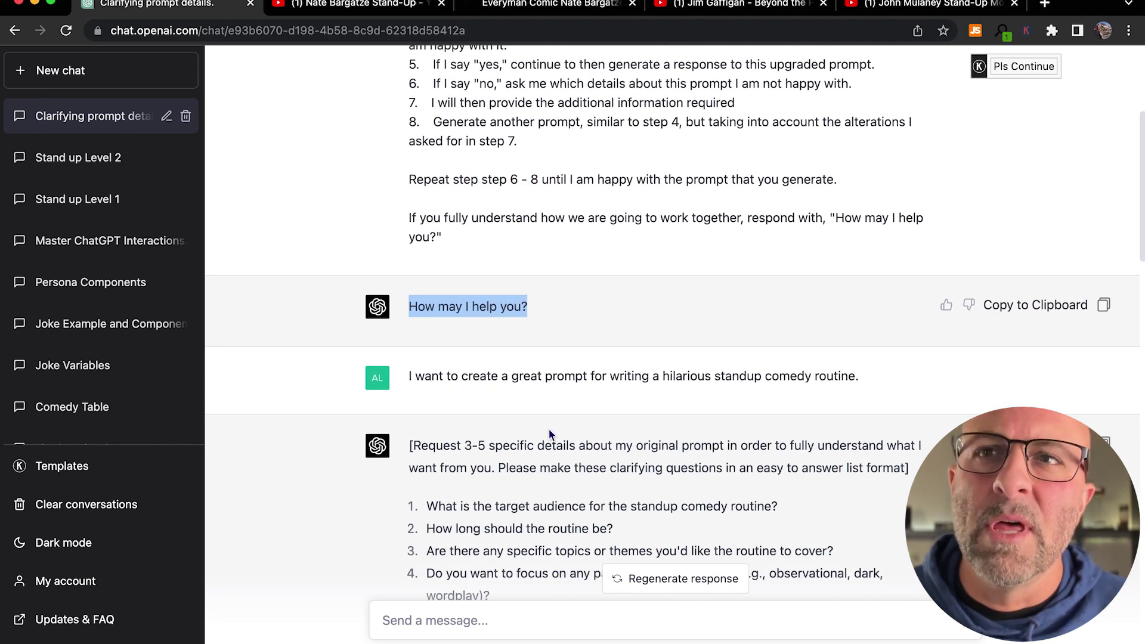
pyautogui.scroll(-2, 549, 430)
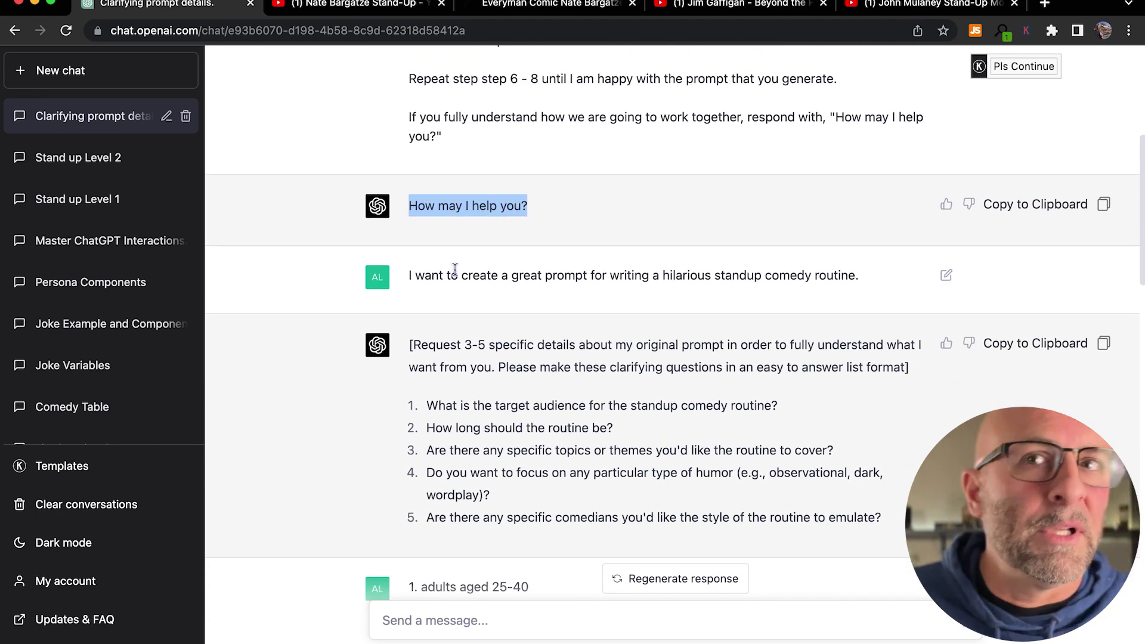
pyautogui.click(666, 276)
pyautogui.moveTo(665, 276); pyautogui.dragTo(877, 276)
pyautogui.scroll(-2, 663, 357)
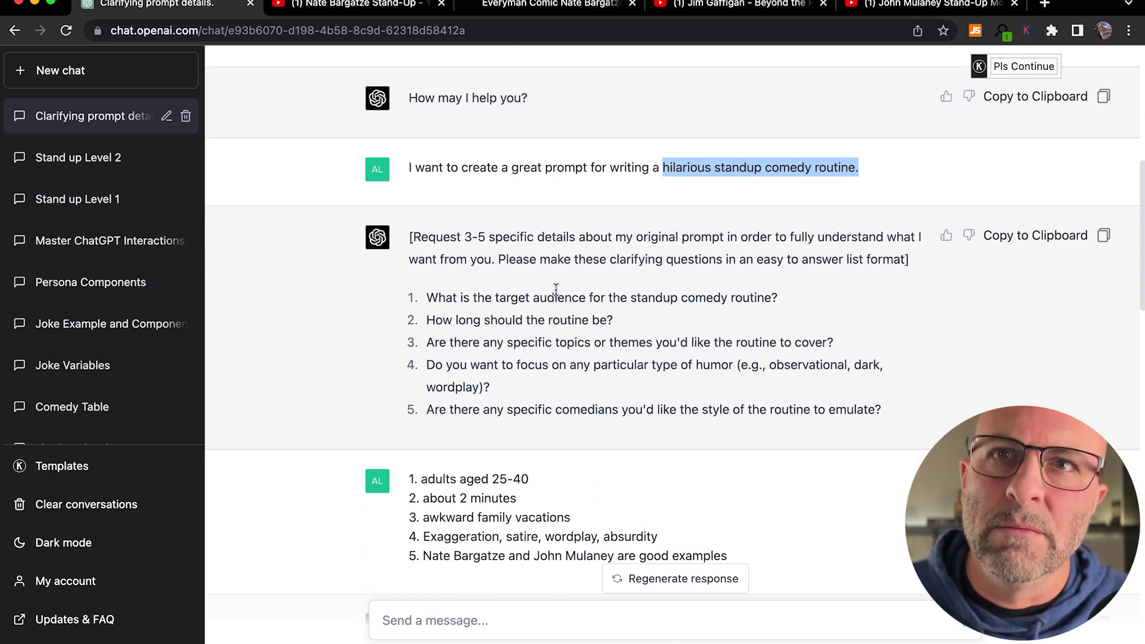
pyautogui.scroll(-1, 555, 292)
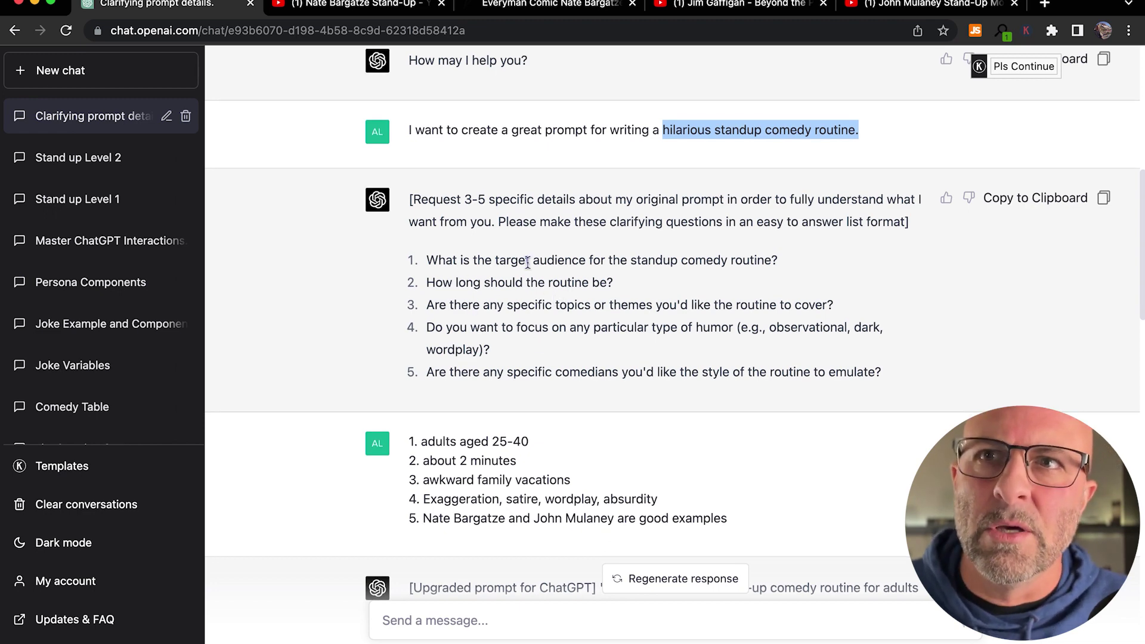
pyautogui.moveTo(547, 260); pyautogui.dragTo(510, 260)
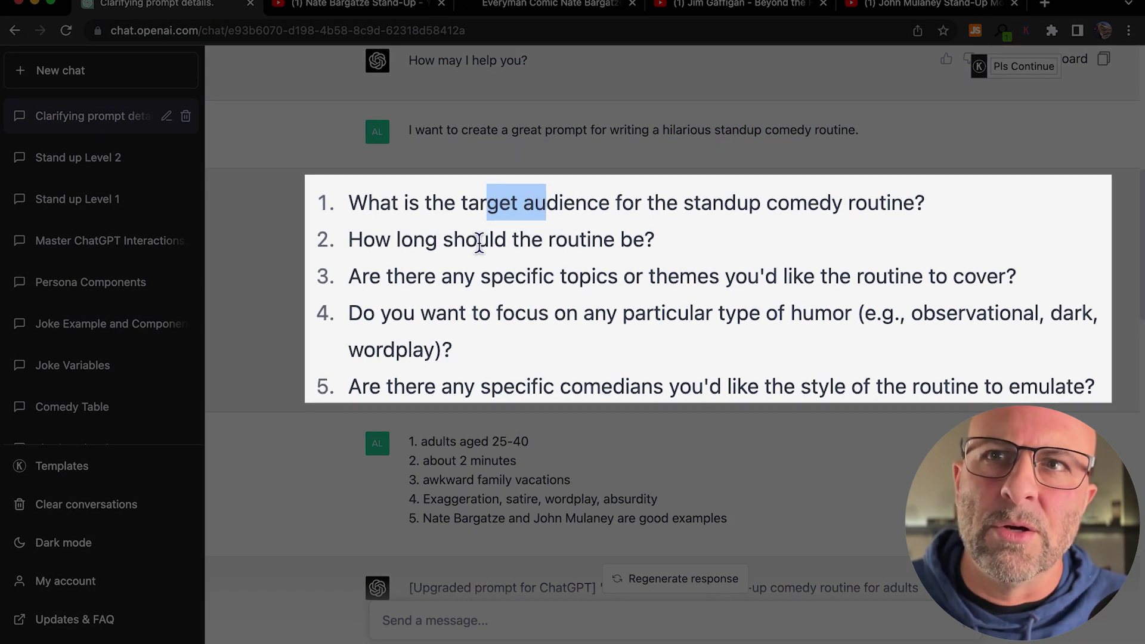
pyautogui.moveTo(522, 243); pyautogui.dragTo(674, 254)
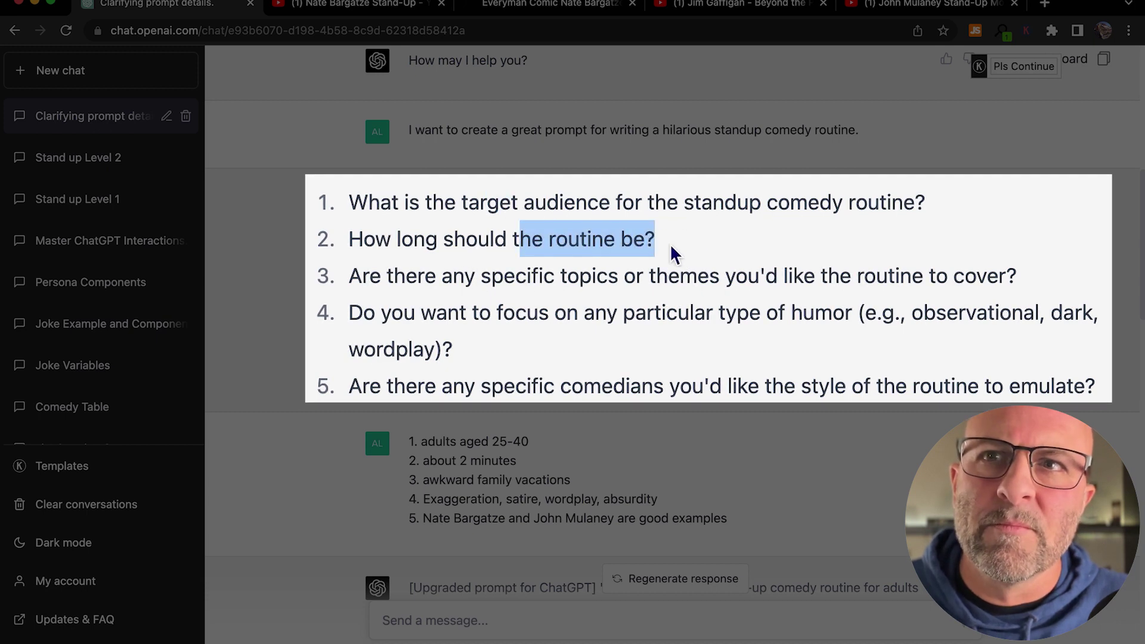
pyautogui.moveTo(540, 276); pyautogui.dragTo(716, 279)
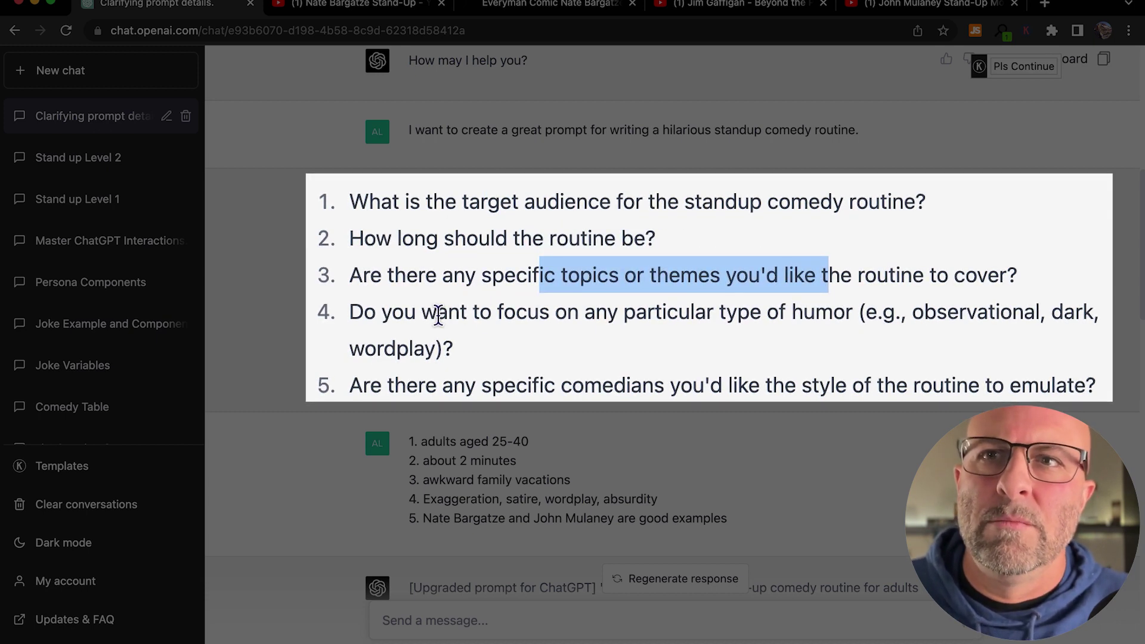
pyautogui.moveTo(439, 314); pyautogui.dragTo(754, 311)
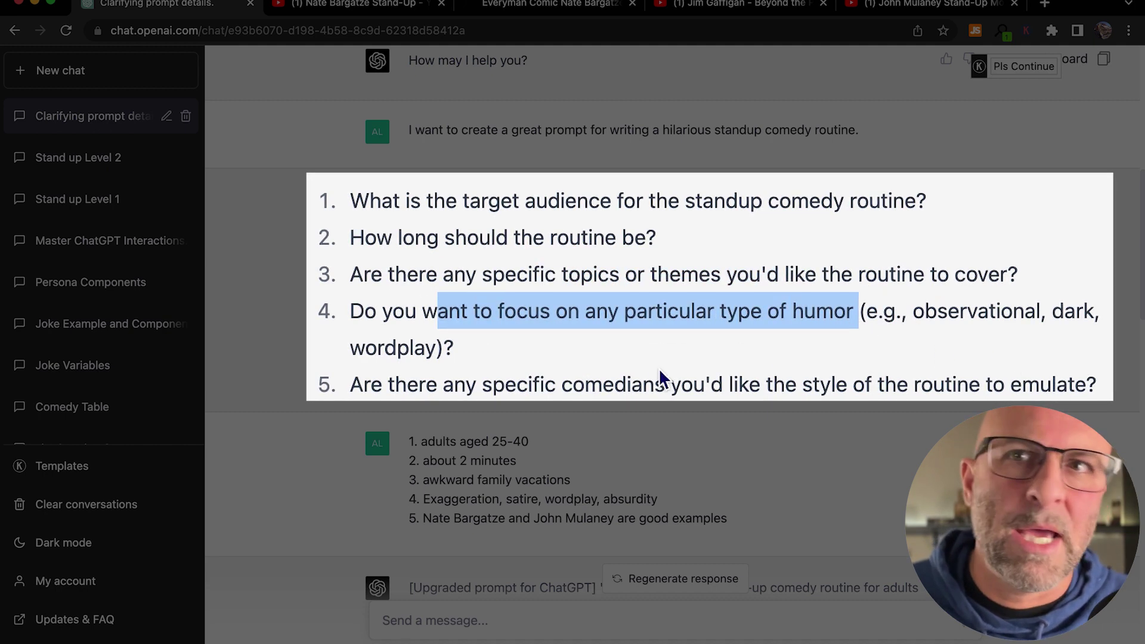
pyautogui.moveTo(466, 385); pyautogui.dragTo(654, 384)
pyautogui.moveTo(730, 386); pyautogui.dragTo(902, 388)
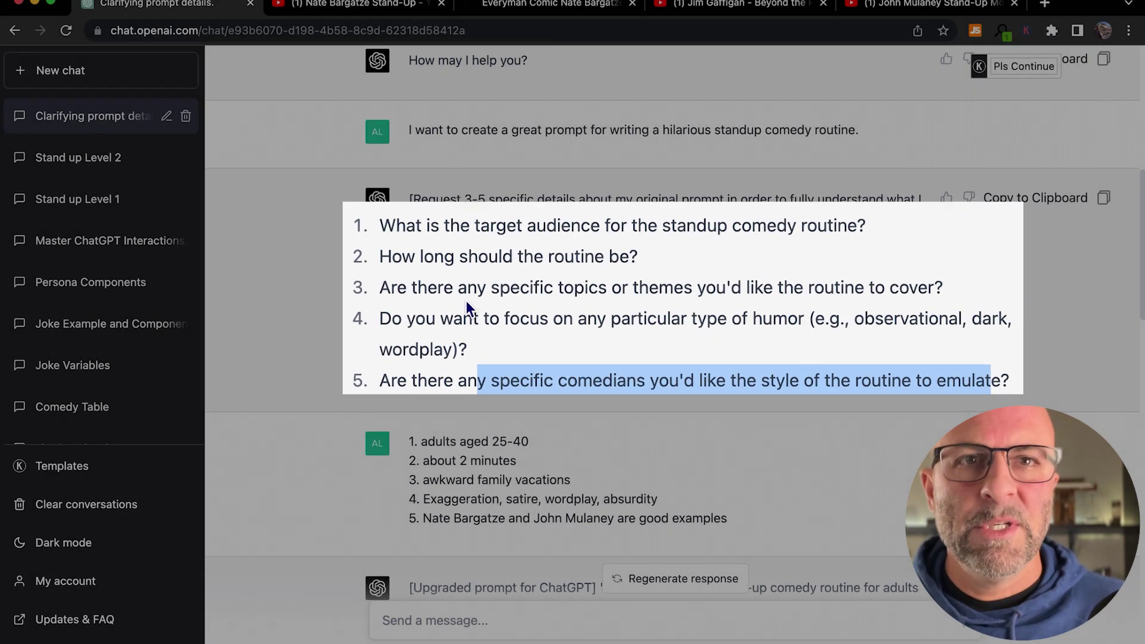
pyautogui.scroll(-4, 374, 333)
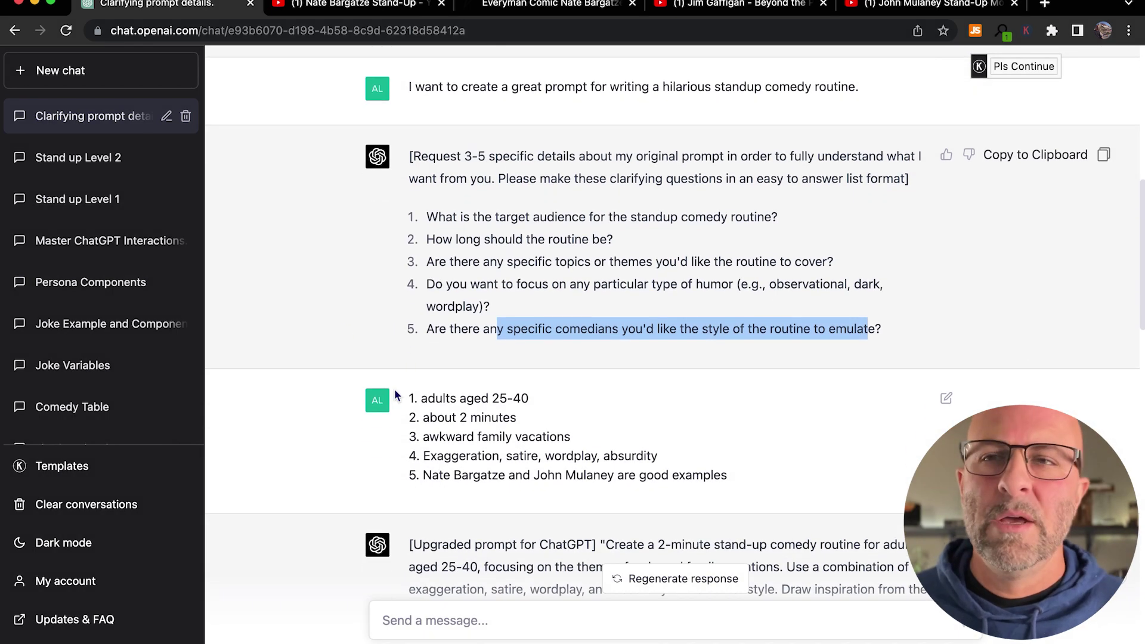
pyautogui.click(431, 328)
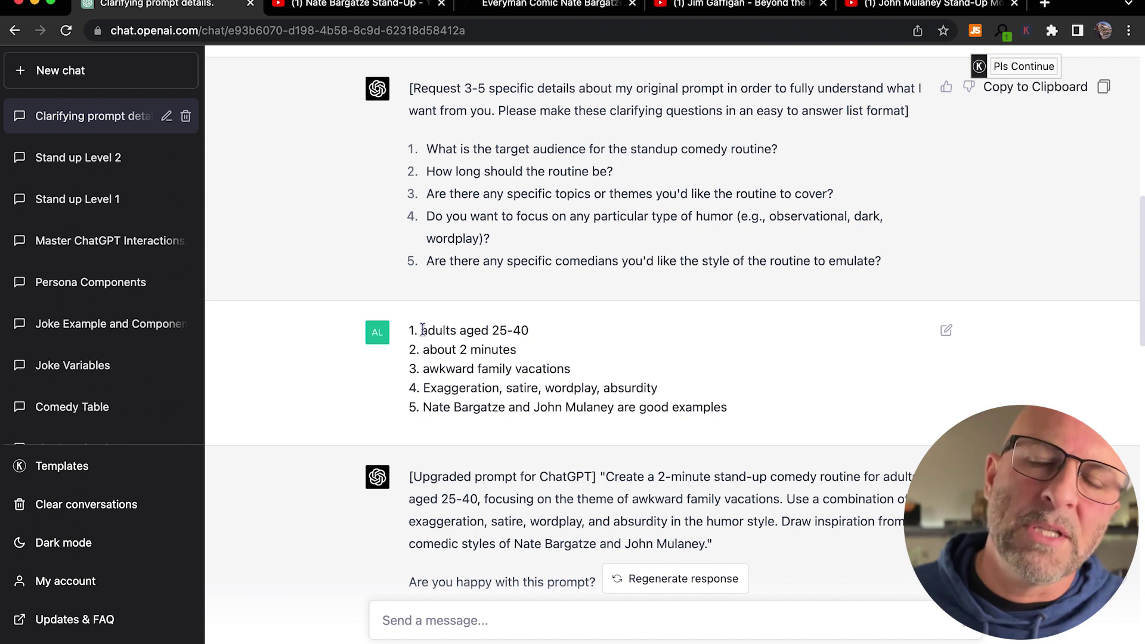
pyautogui.moveTo(423, 330); pyautogui.dragTo(578, 374)
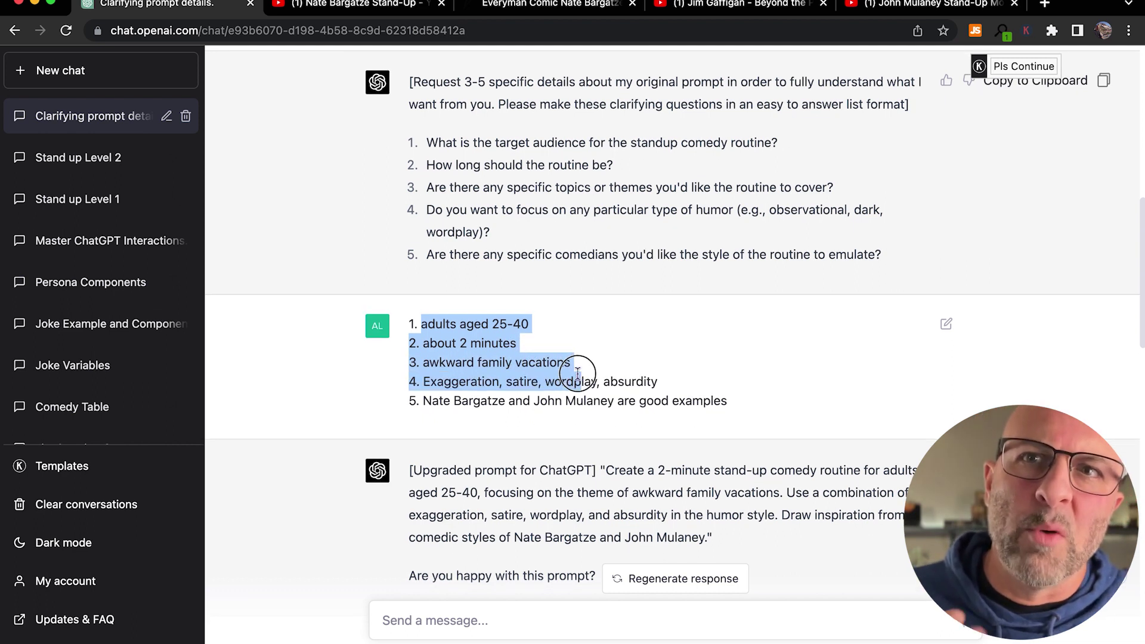
pyautogui.moveTo(578, 374); pyautogui.dragTo(642, 377)
pyautogui.scroll(-1, 596, 358)
pyautogui.moveTo(424, 345); pyautogui.dragTo(654, 342)
pyautogui.scroll(-5, 623, 343)
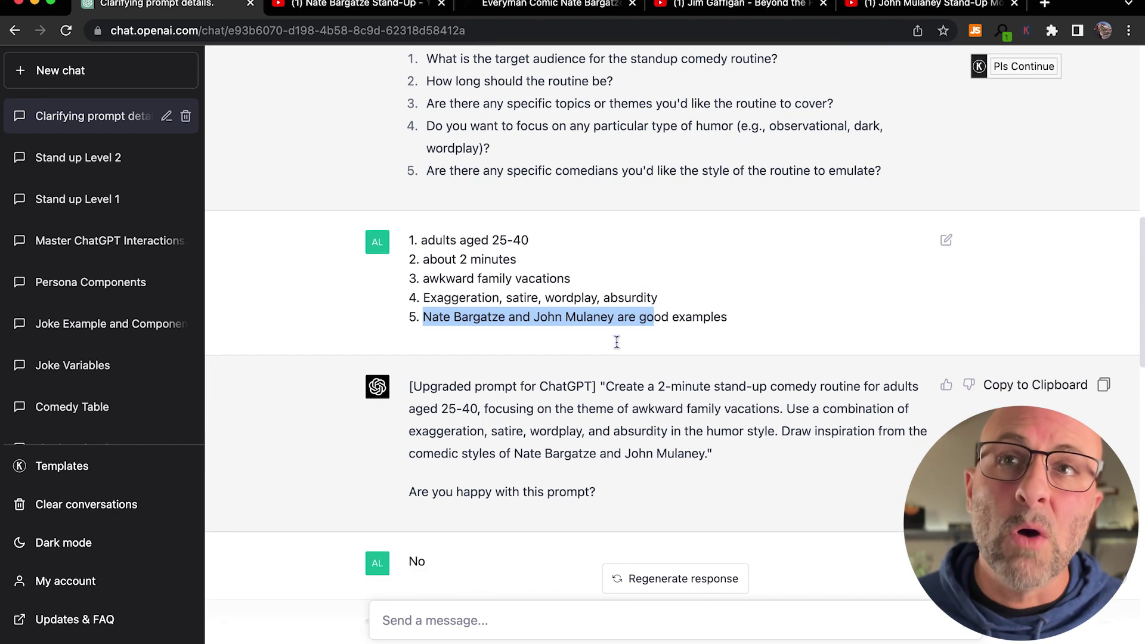
pyautogui.scroll(-2, 618, 342)
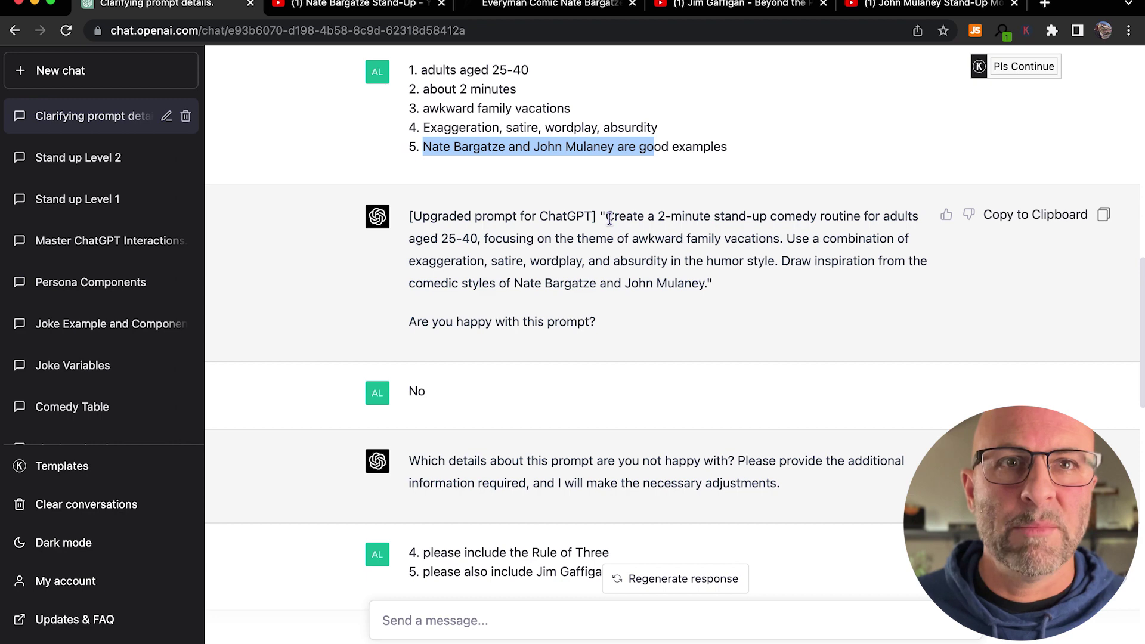
pyautogui.moveTo(609, 217); pyautogui.dragTo(707, 283)
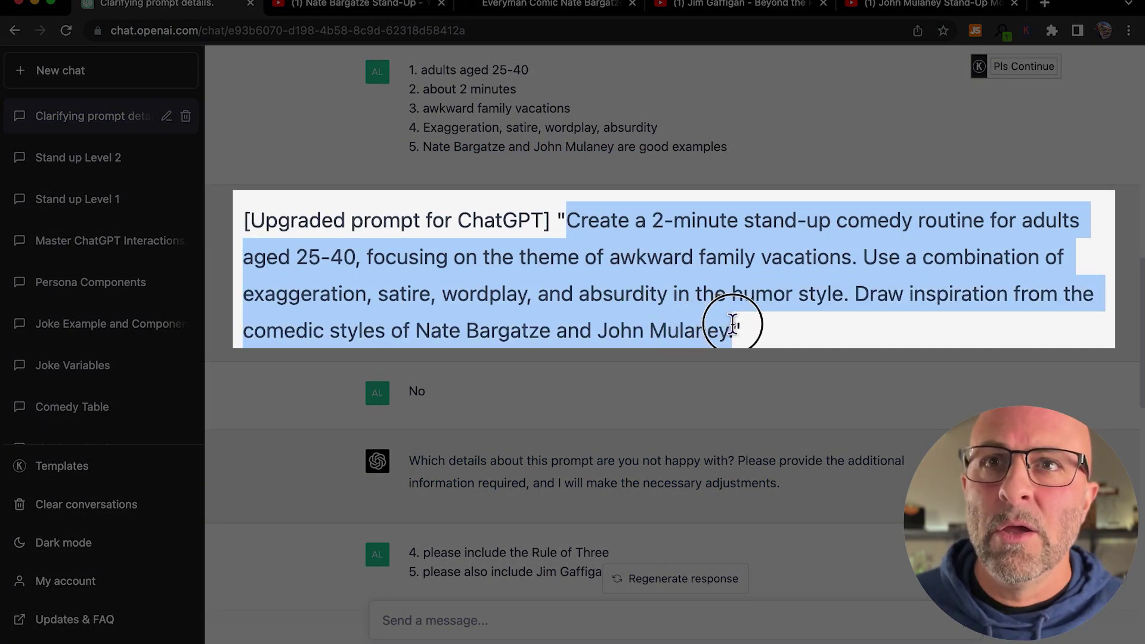
pyautogui.moveTo(733, 325); pyautogui.dragTo(733, 325)
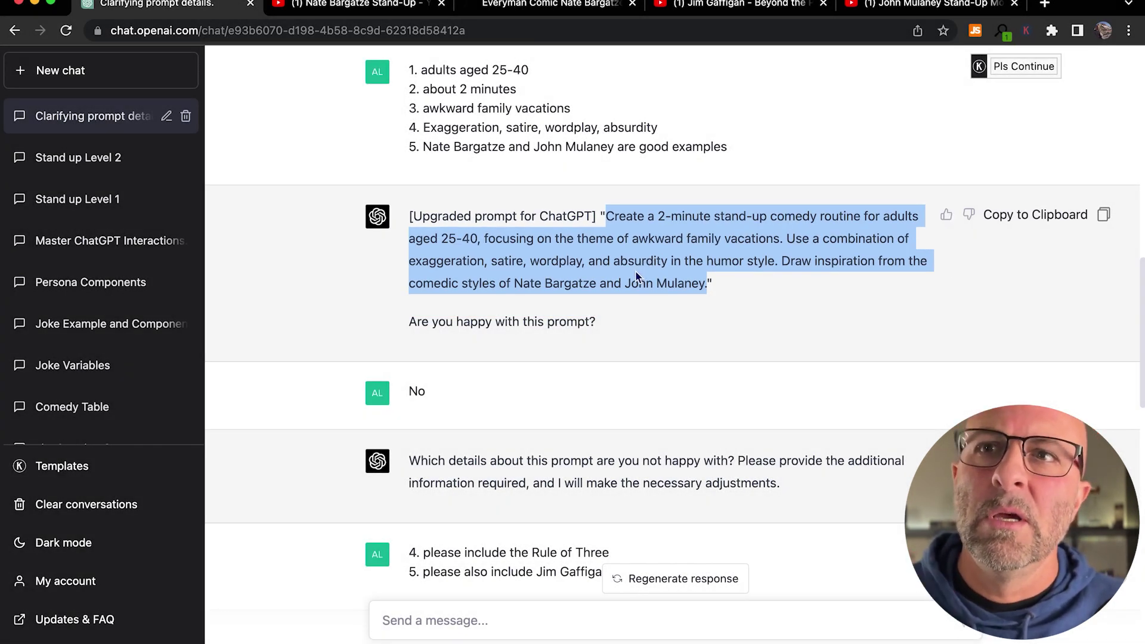
pyautogui.scroll(-2, 636, 270)
pyautogui.doubleClick(416, 286)
pyautogui.scroll(-1, 446, 311)
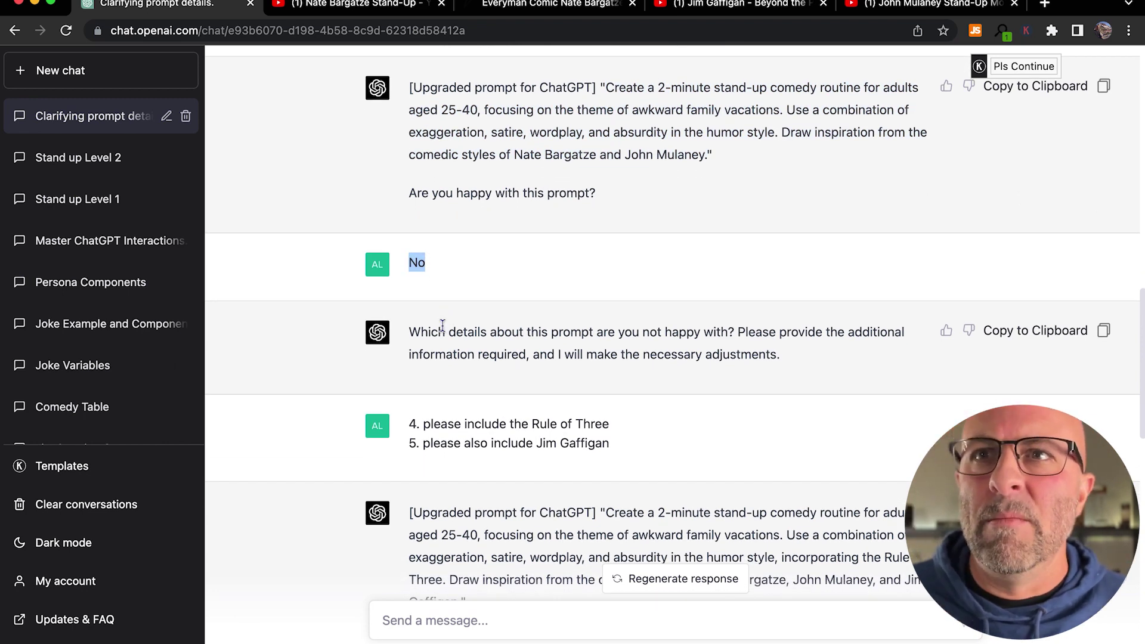
pyautogui.moveTo(449, 332); pyautogui.dragTo(733, 332)
pyautogui.scroll(-2, 688, 358)
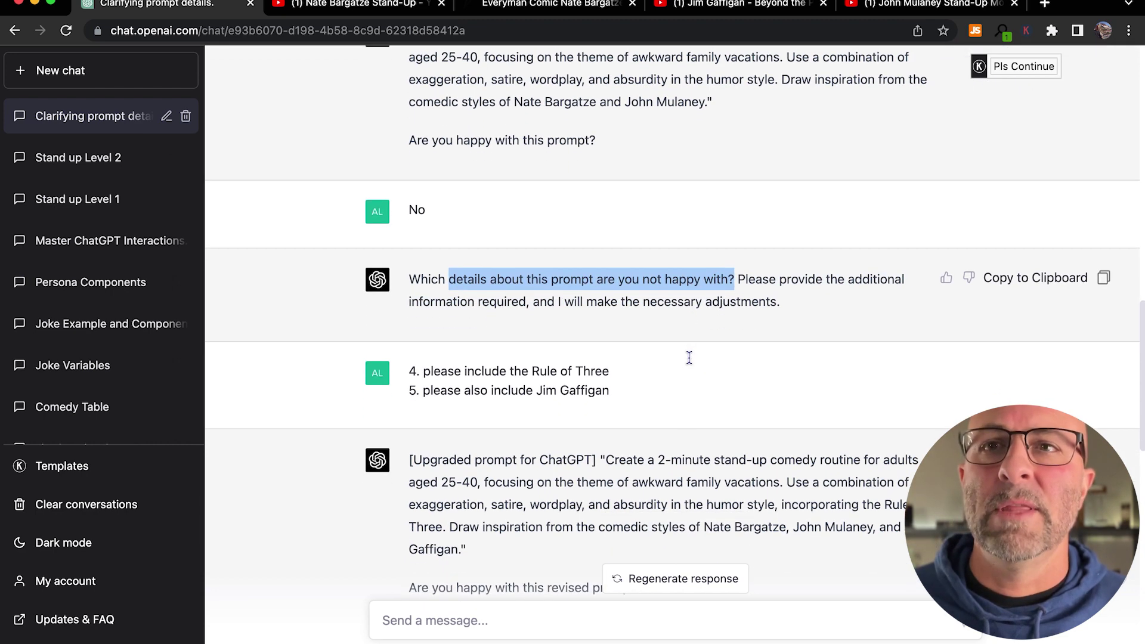
pyautogui.moveTo(612, 388); pyautogui.dragTo(405, 373)
pyautogui.scroll(1, 468, 371)
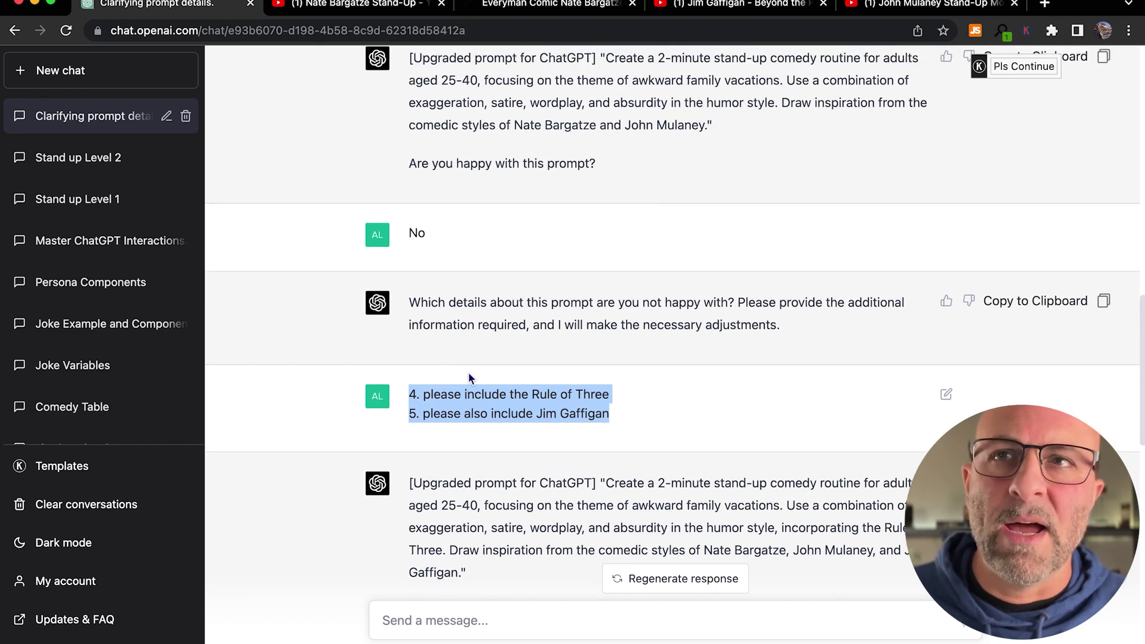
pyautogui.scroll(5, 468, 372)
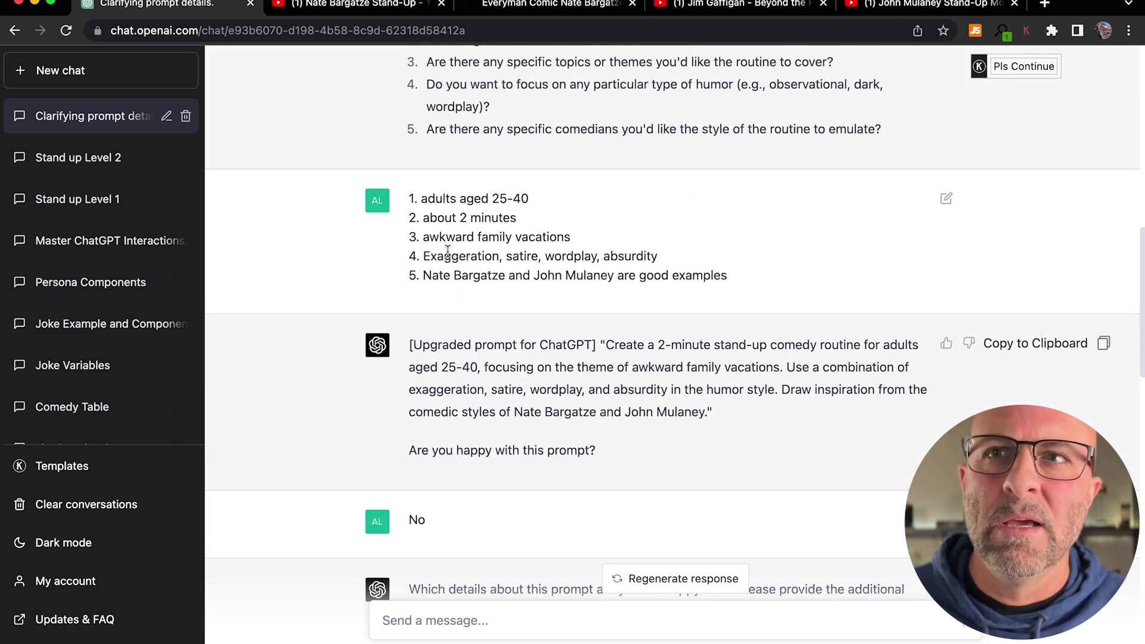
pyautogui.moveTo(424, 256); pyautogui.dragTo(668, 263)
pyautogui.scroll(-5, 667, 263)
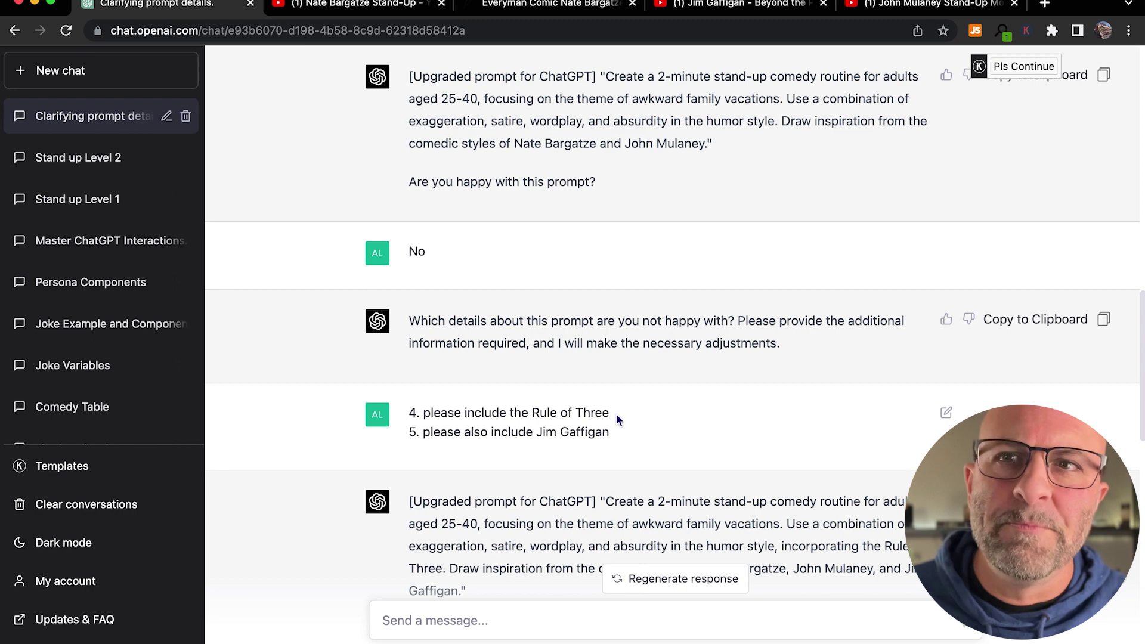
pyautogui.scroll(2, 618, 409)
pyautogui.scroll(-2, 617, 409)
pyautogui.scroll(3, 617, 409)
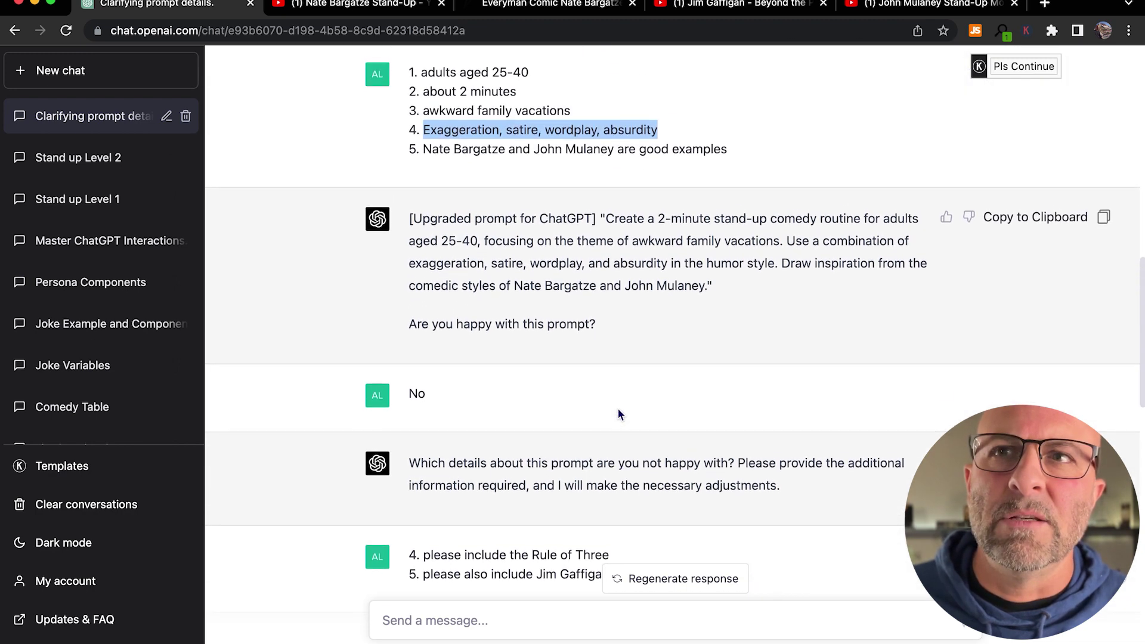
pyautogui.moveTo(462, 150); pyautogui.dragTo(615, 150)
pyautogui.scroll(-1, 593, 200)
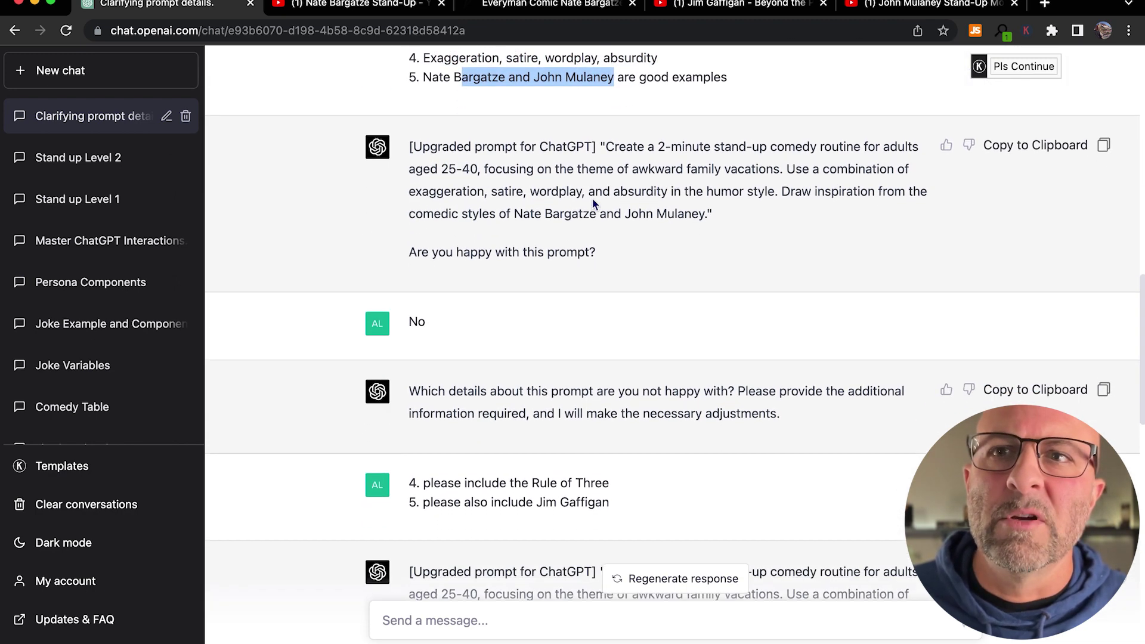
pyautogui.scroll(-2, 593, 198)
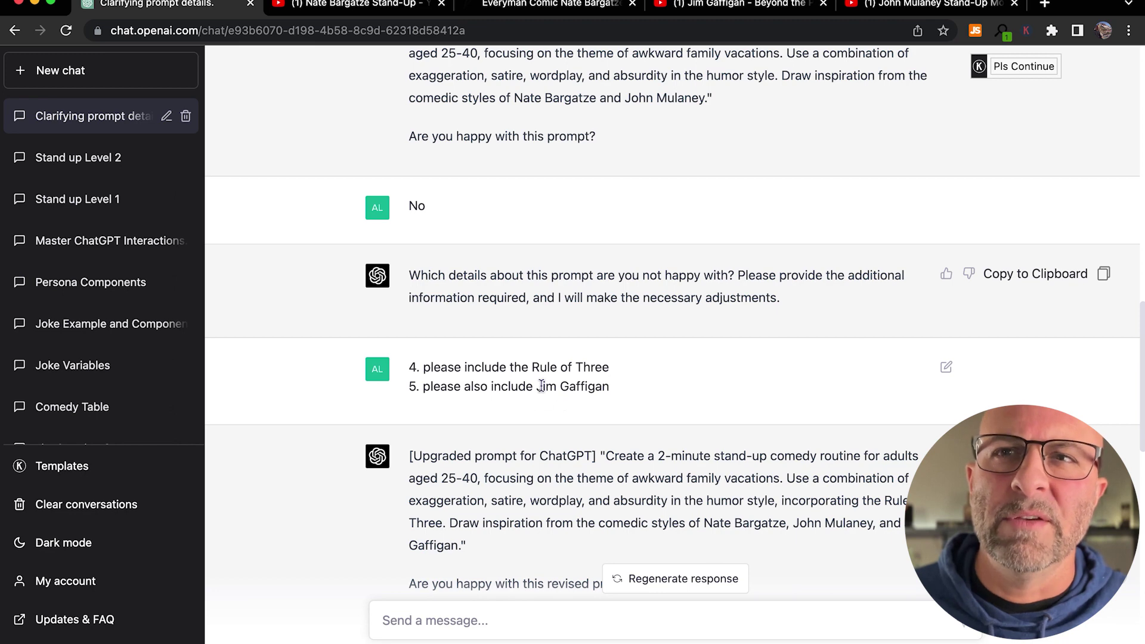
pyautogui.moveTo(541, 386); pyautogui.dragTo(600, 388)
pyautogui.scroll(-1, 600, 388)
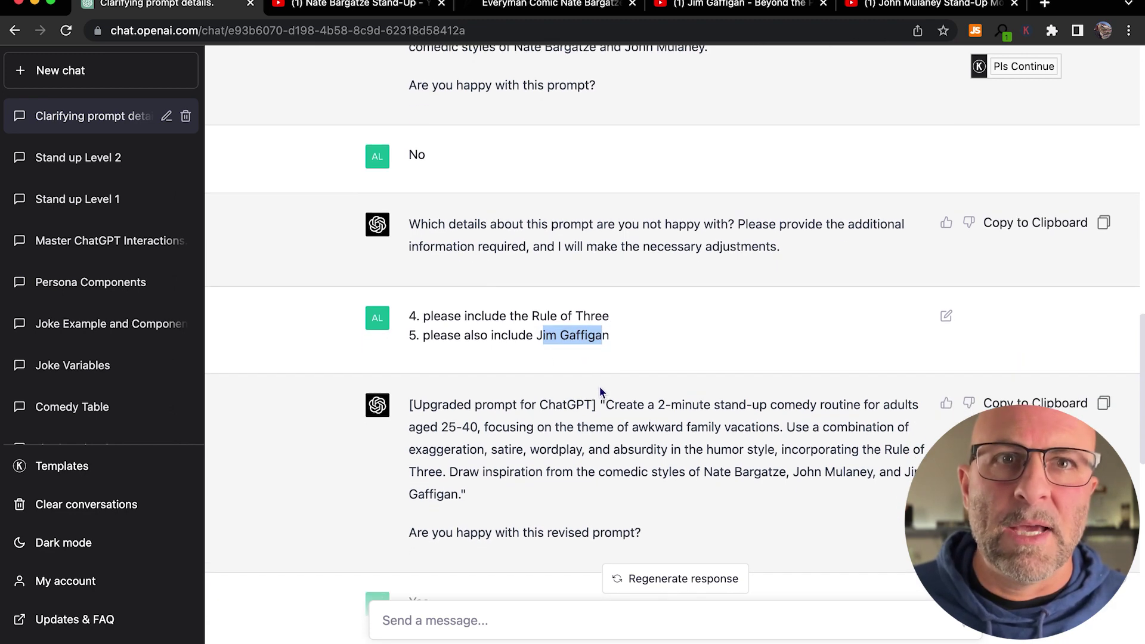
pyautogui.scroll(-1, 597, 385)
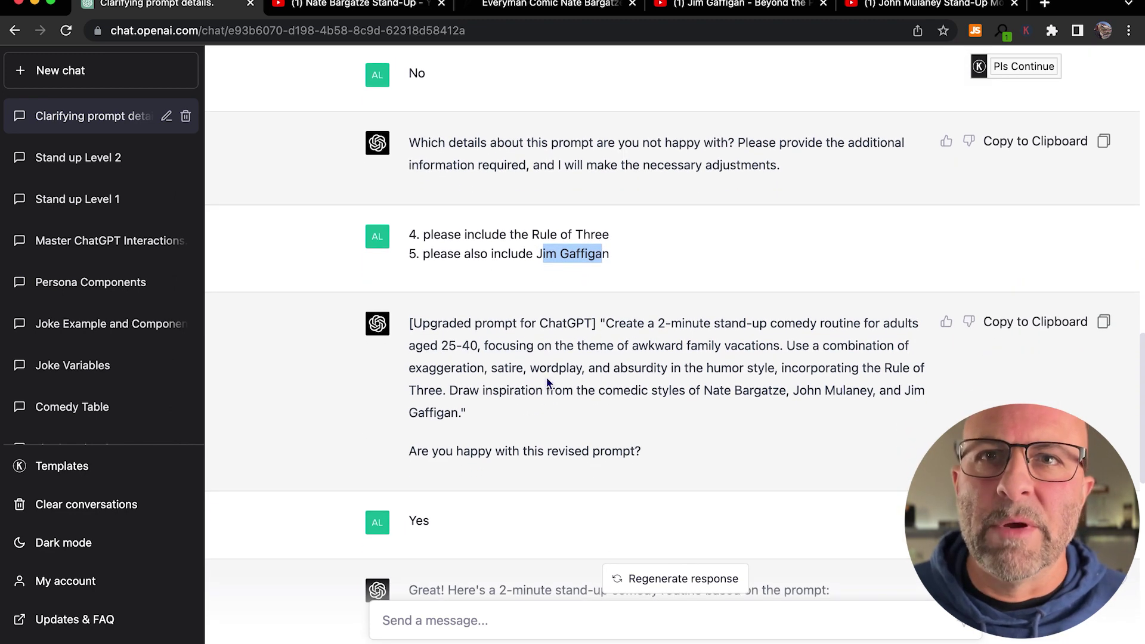
pyautogui.moveTo(603, 322); pyautogui.dragTo(587, 416)
pyautogui.scroll(-2, 582, 393)
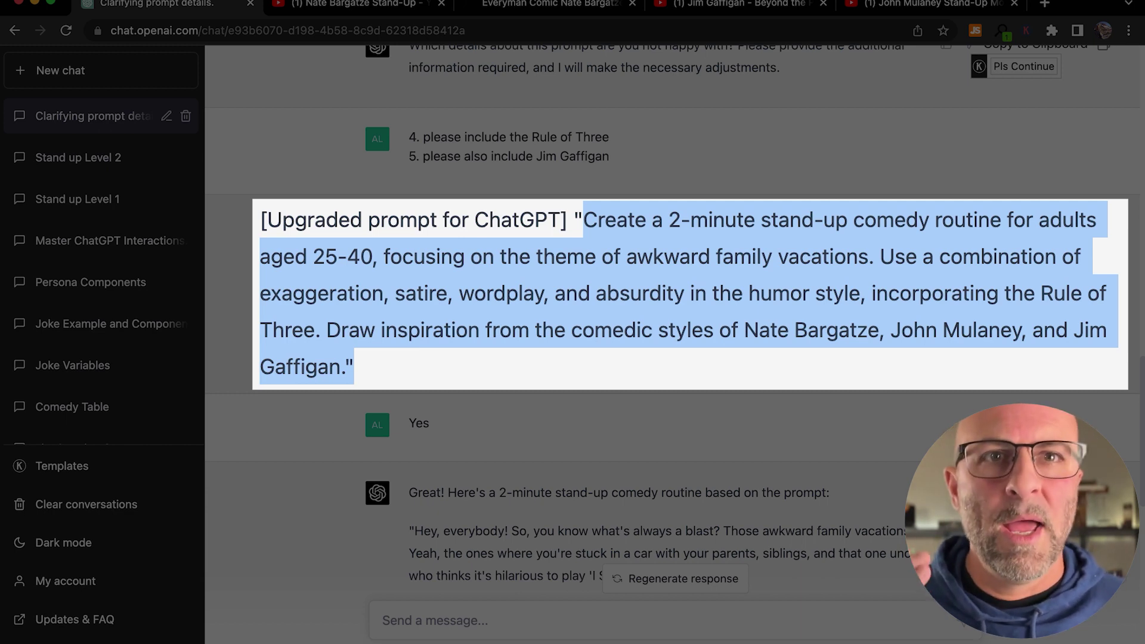
pyautogui.scroll(-2, 575, 352)
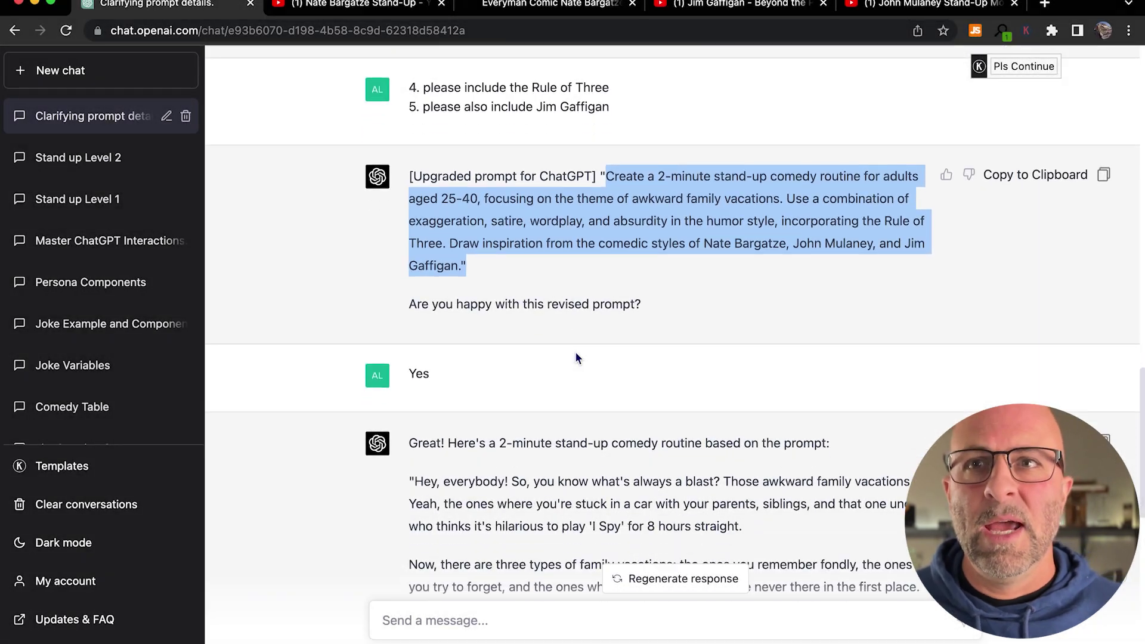
pyautogui.moveTo(488, 281); pyautogui.dragTo(635, 284)
pyautogui.click(462, 377)
pyautogui.scroll(-5, 459, 370)
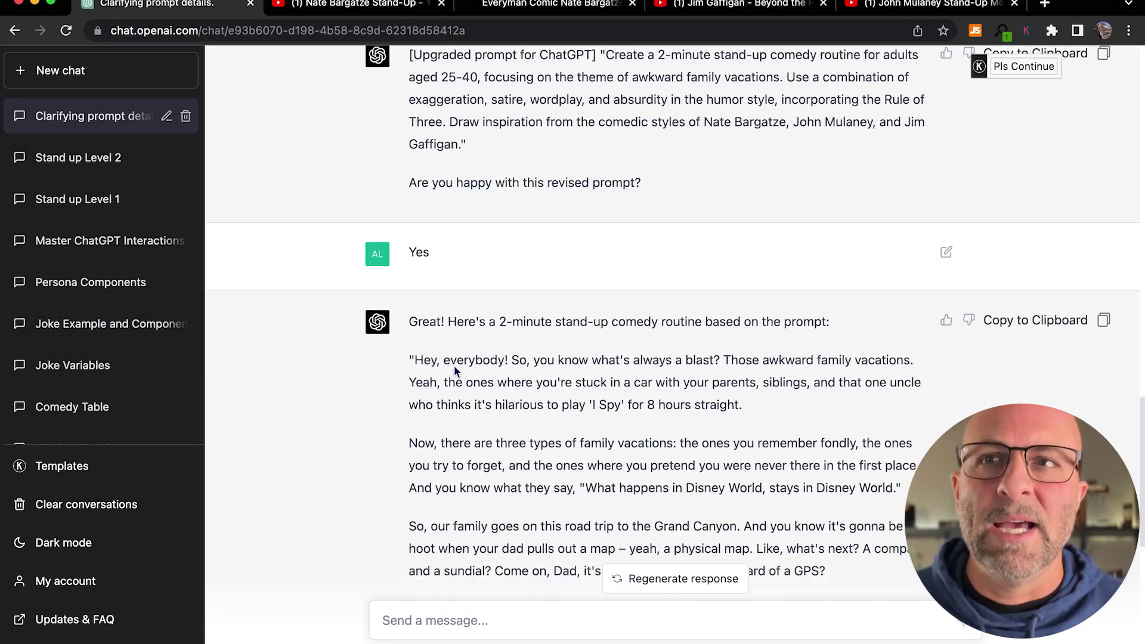
pyautogui.scroll(-2, 454, 363)
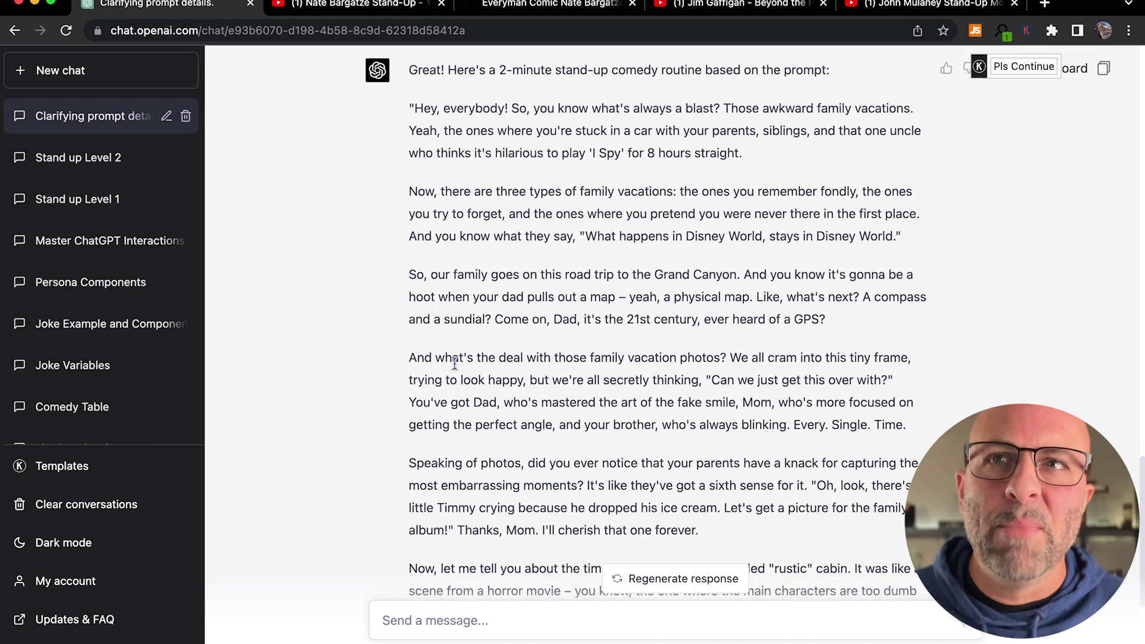